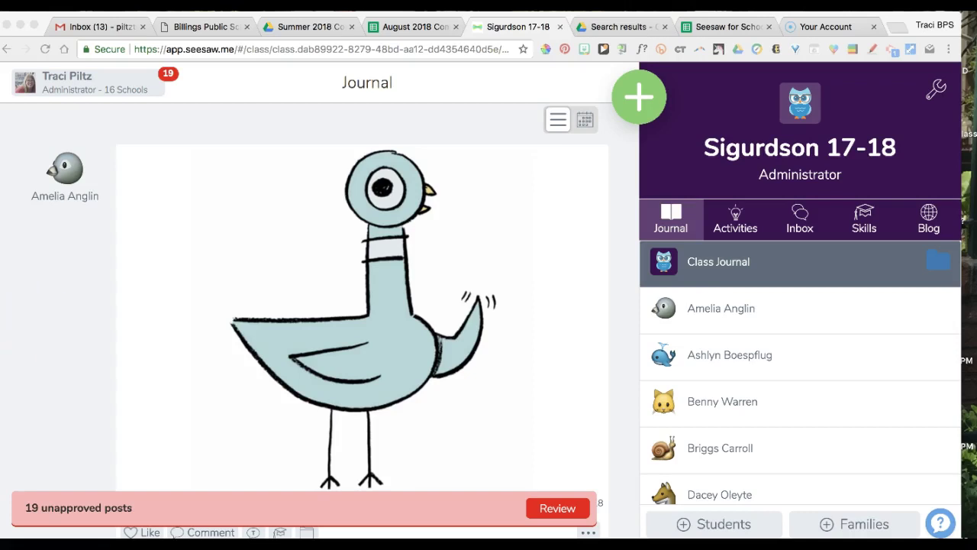
Step: Open the list of schools and scroll through it
left_click(57, 84)
scroll(119, 161, "up", 4)
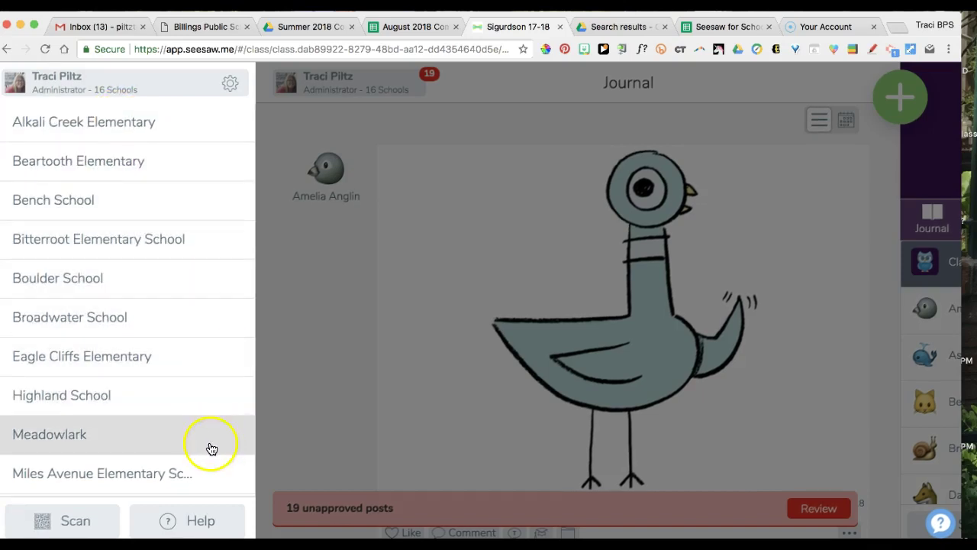
scroll(207, 465, "down", 2)
scroll(207, 468, "down", 2)
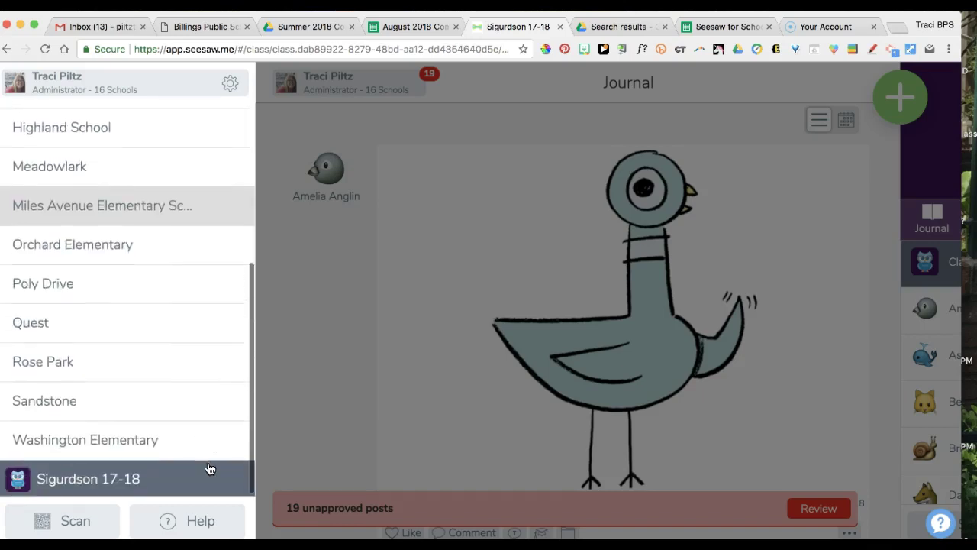
left_click(297, 379)
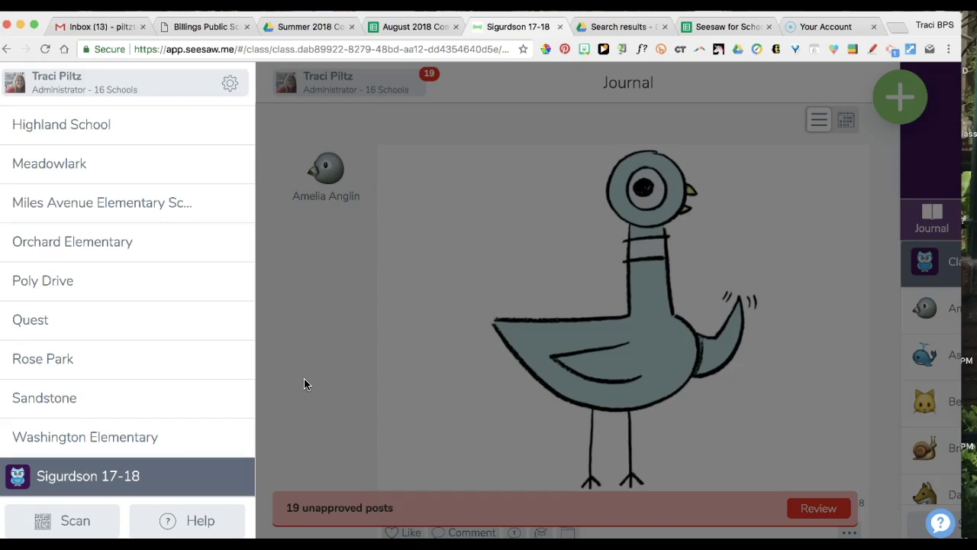
Step: Close the school drawer and scroll the Sigurdson 17-18 journal back to the student's pigeon post
left_click(329, 334)
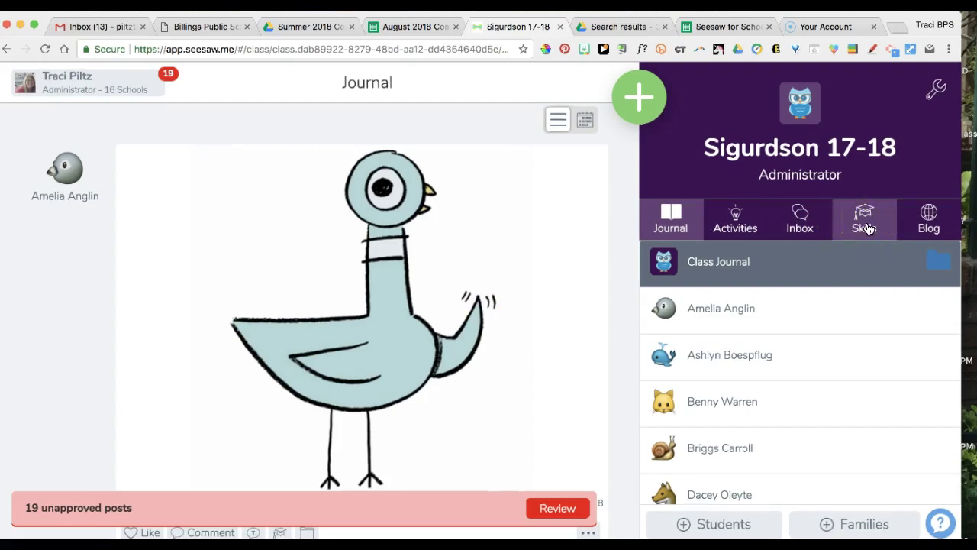
scroll(509, 312, "down", 1)
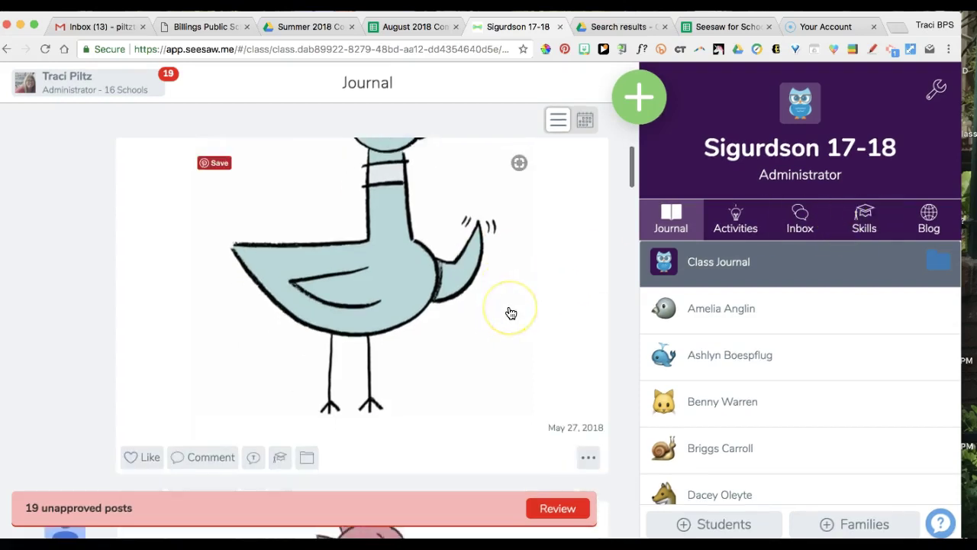
scroll(511, 313, "down", 2)
scroll(510, 313, "down", 2)
scroll(510, 313, "down", 1)
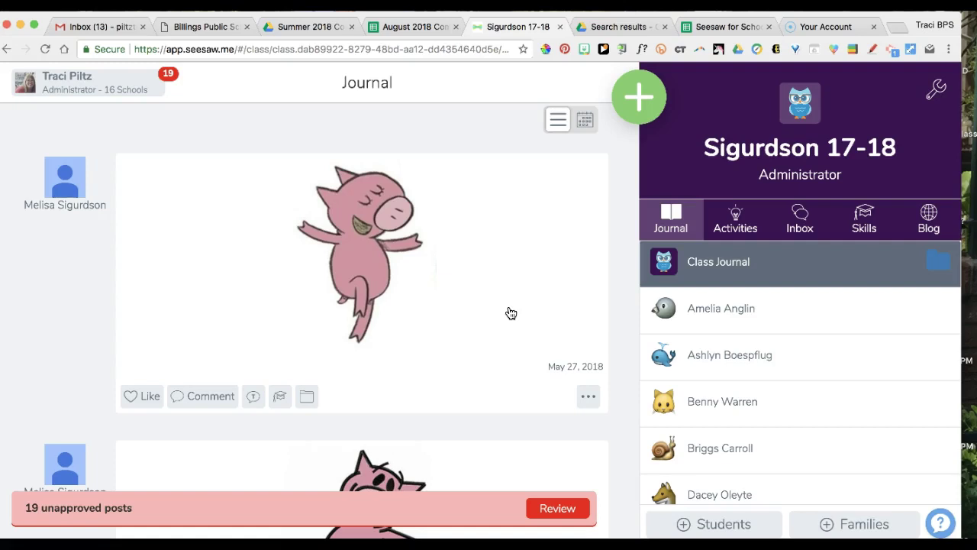
scroll(534, 220, "up", 5)
scroll(534, 222, "up", 3)
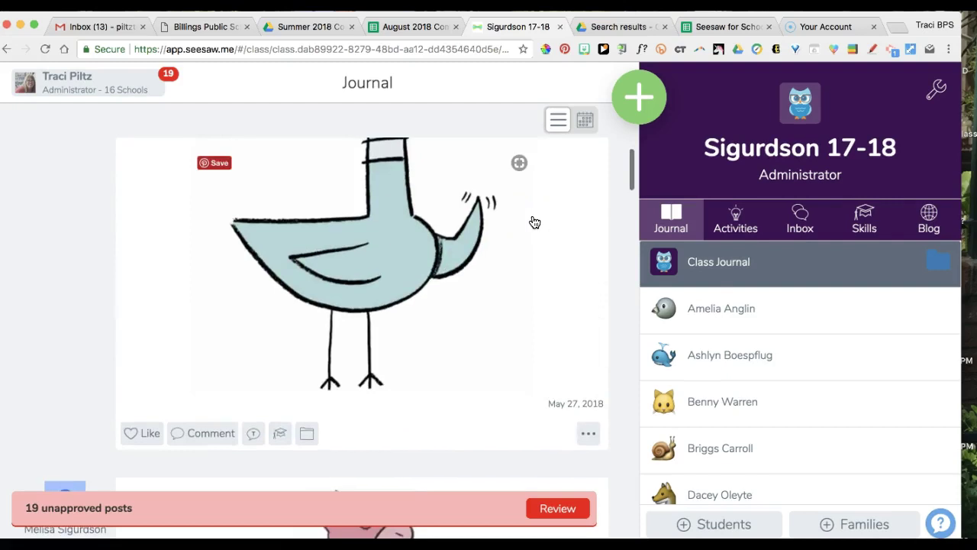
scroll(534, 222, "up", 2)
left_click(620, 311)
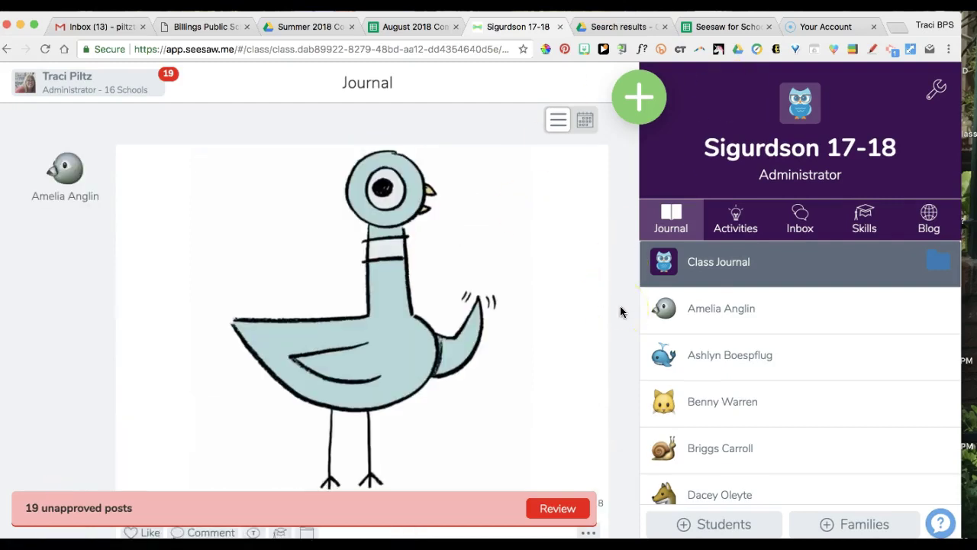
left_click(867, 225)
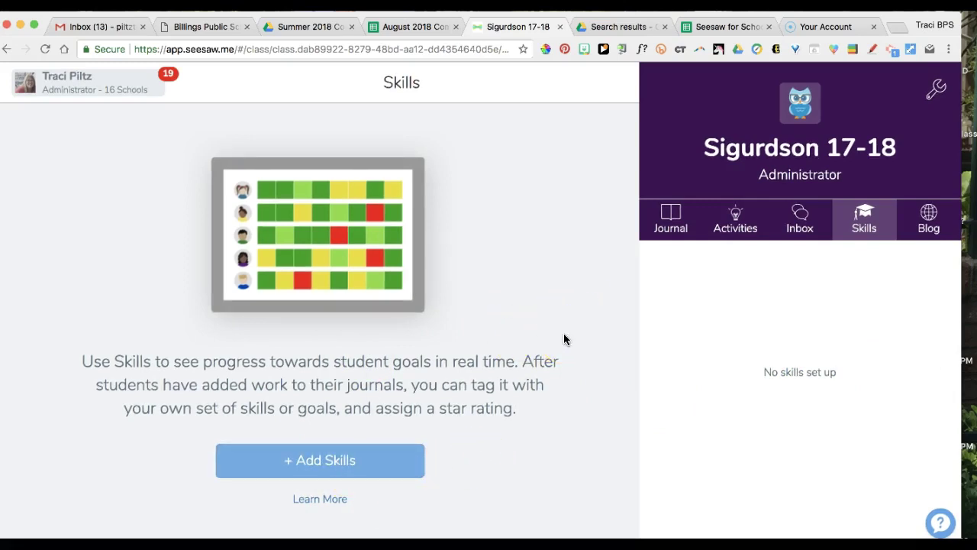
left_click(670, 233)
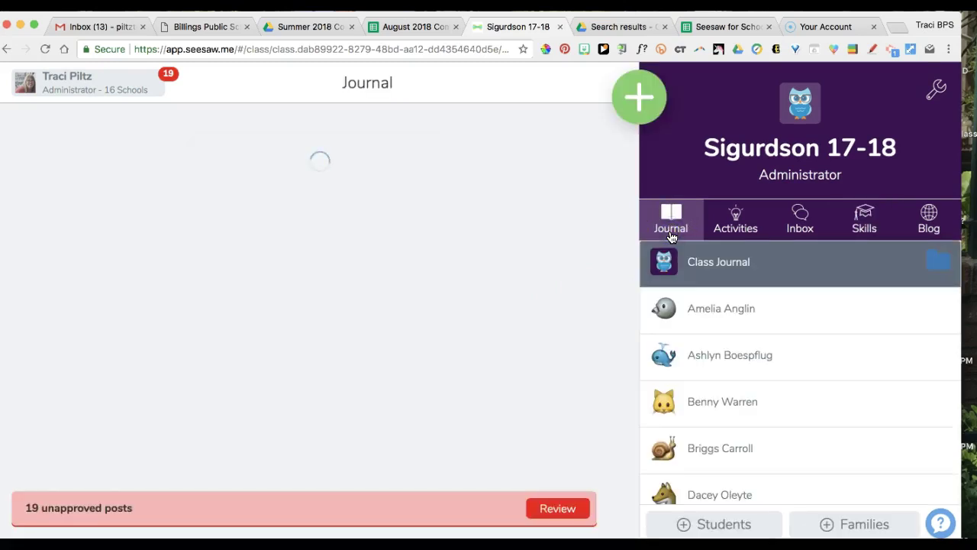
scroll(345, 357, "down", 1)
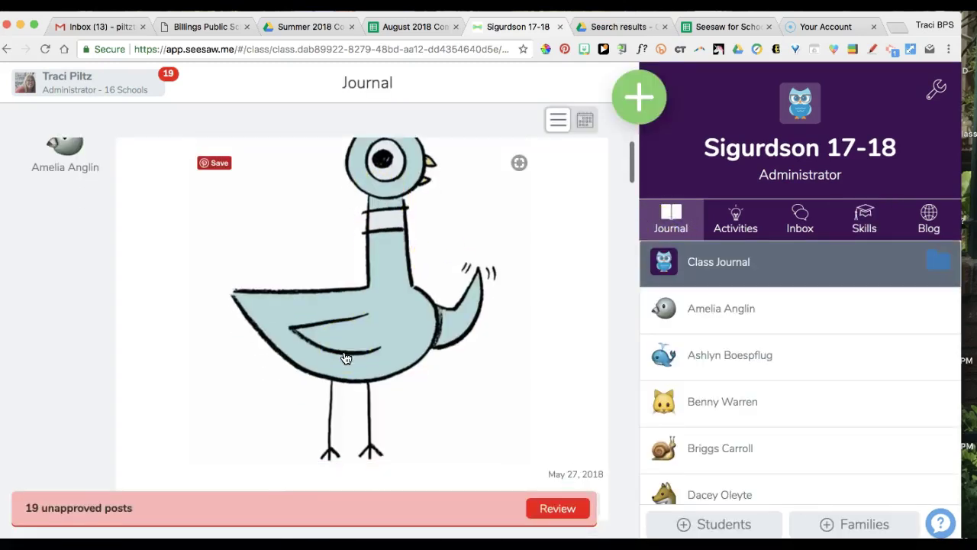
scroll(346, 357, "down", 1)
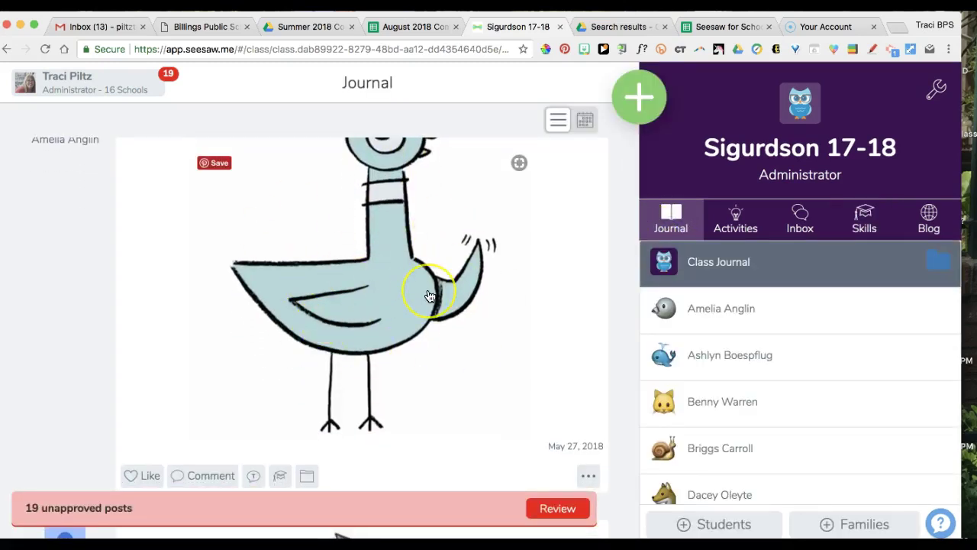
scroll(430, 295, "down", 1)
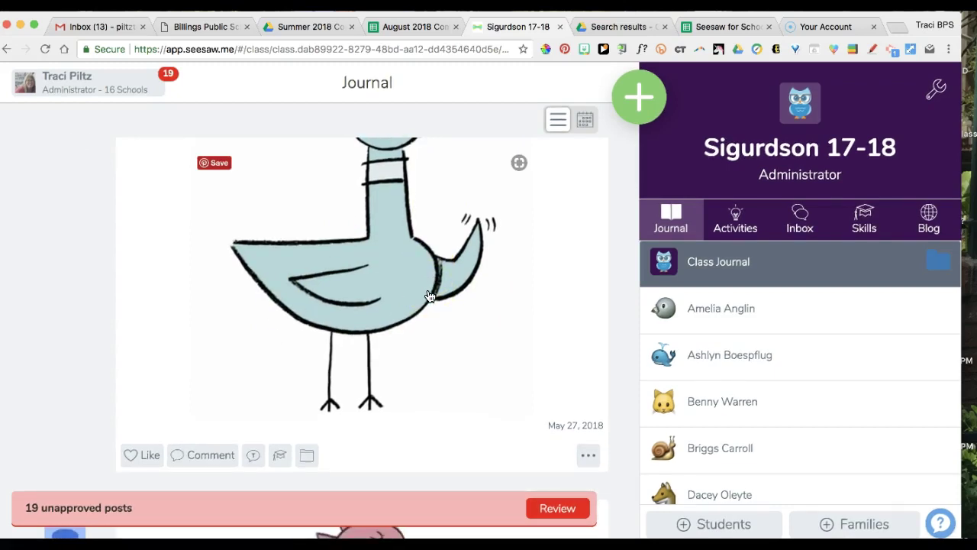
Step: Open Tag Skill on the pigeon post and scroll the Grade K skill list down and back to the top
left_click(280, 456)
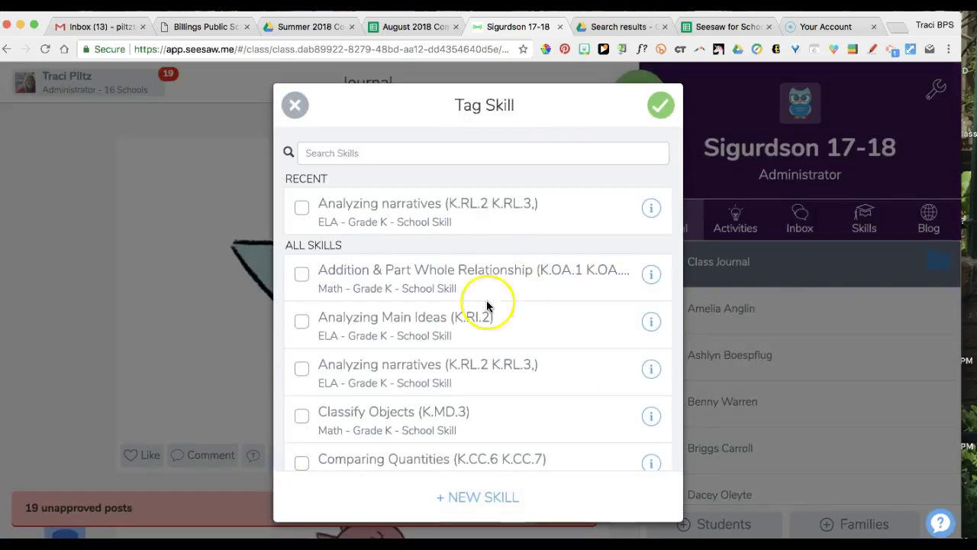
scroll(522, 319, "down", 1)
scroll(524, 317, "down", 2)
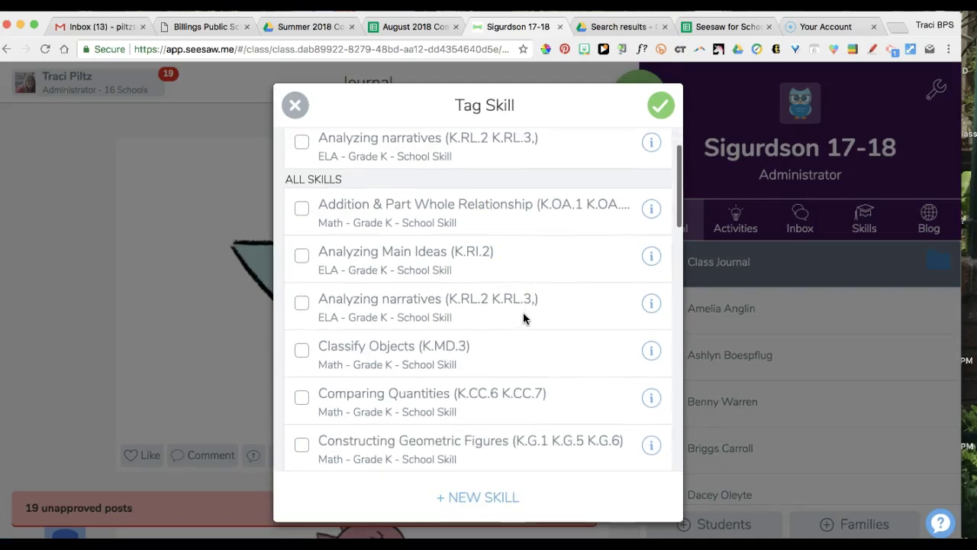
scroll(524, 317, "down", 2)
scroll(522, 318, "down", 1)
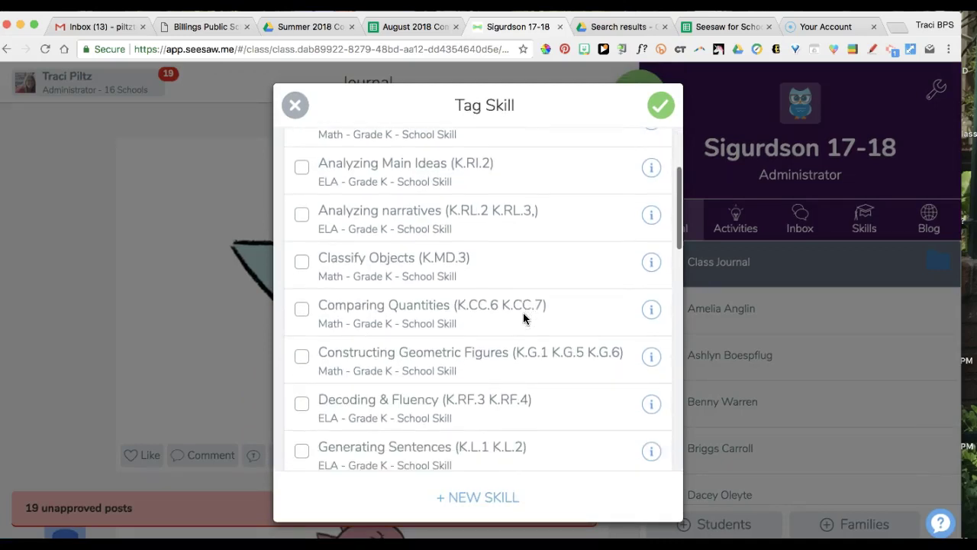
scroll(522, 319, "down", 2)
scroll(523, 318, "down", 1)
scroll(523, 318, "down", 1)
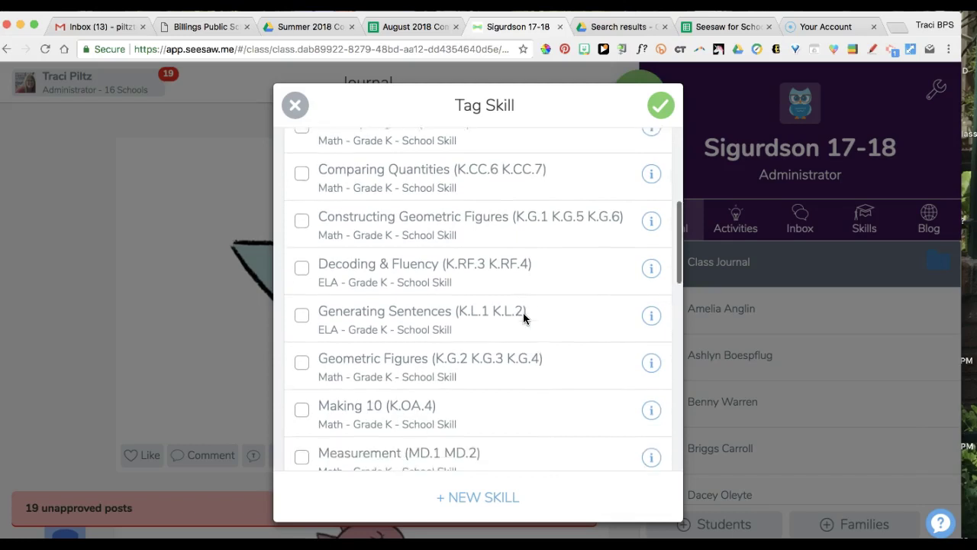
scroll(523, 319, "down", 2)
scroll(523, 318, "down", 2)
scroll(523, 319, "down", 2)
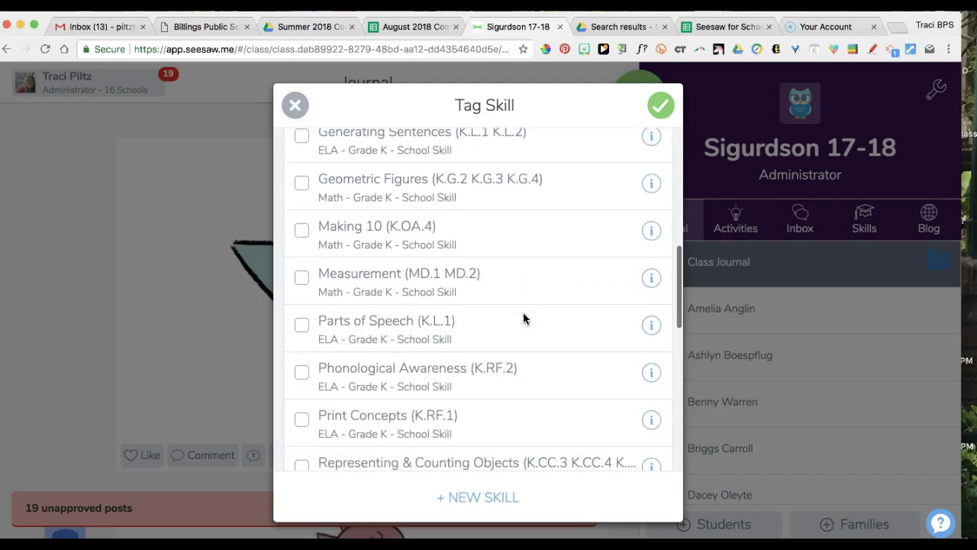
scroll(523, 318, "down", 3)
scroll(523, 318, "down", 5)
scroll(523, 318, "down", 4)
scroll(523, 318, "down", 3)
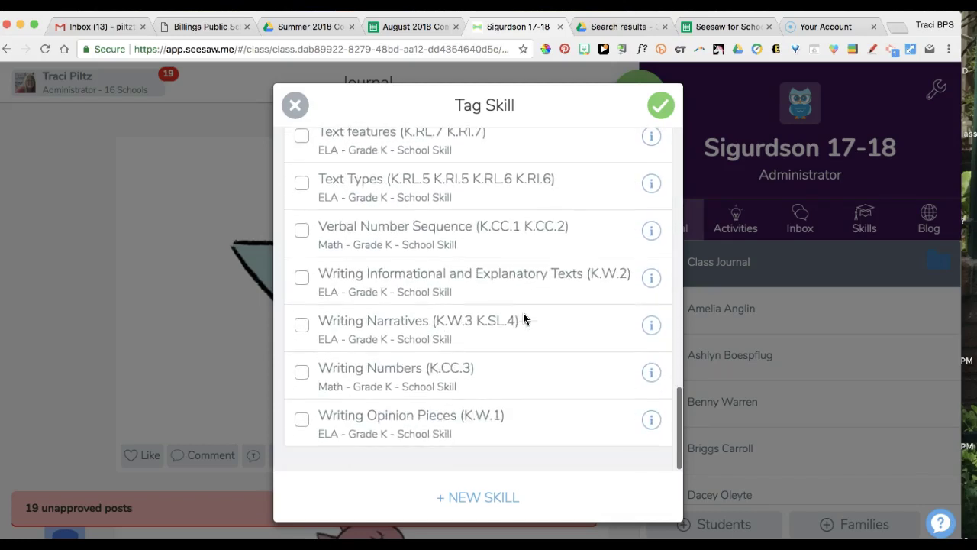
scroll(523, 318, "up", 1)
scroll(524, 315, "up", 1)
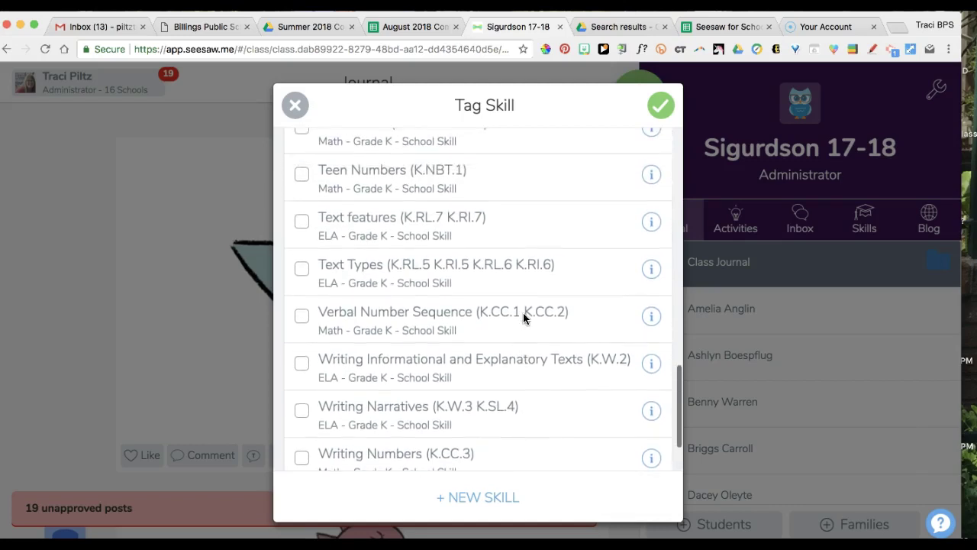
scroll(524, 316, "up", 2)
scroll(523, 316, "up", 3)
scroll(524, 315, "up", 3)
scroll(523, 318, "up", 3)
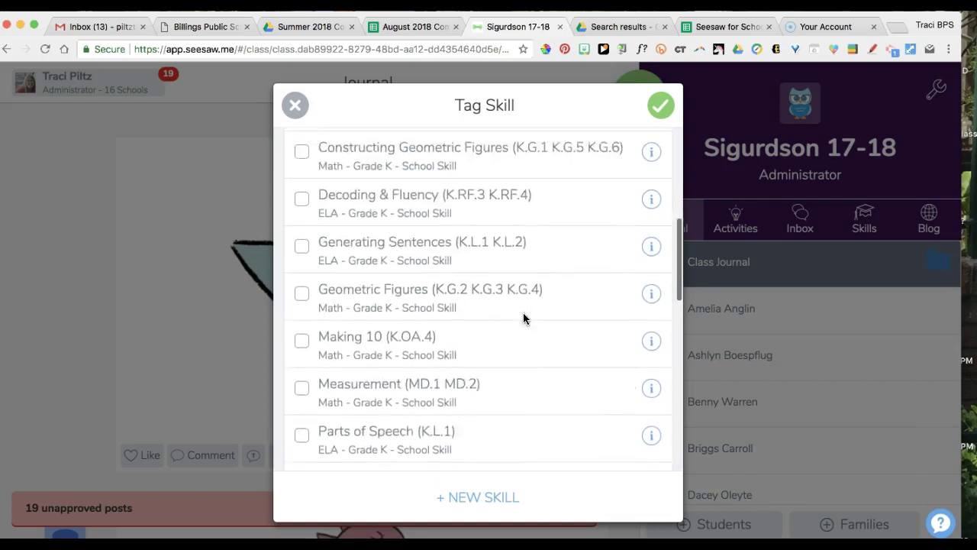
scroll(523, 318, "up", 3)
scroll(523, 318, "up", 2)
scroll(523, 318, "up", 1)
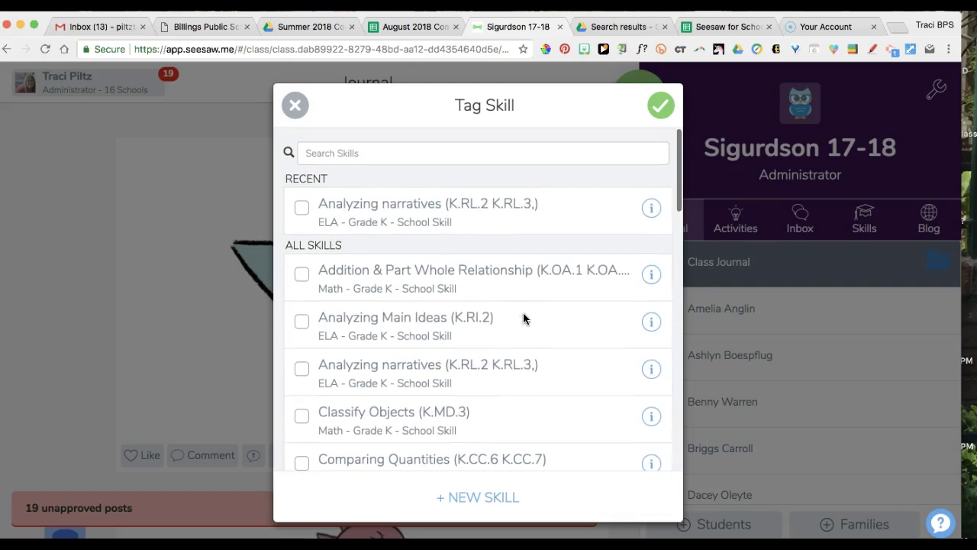
scroll(407, 320, "down", 3)
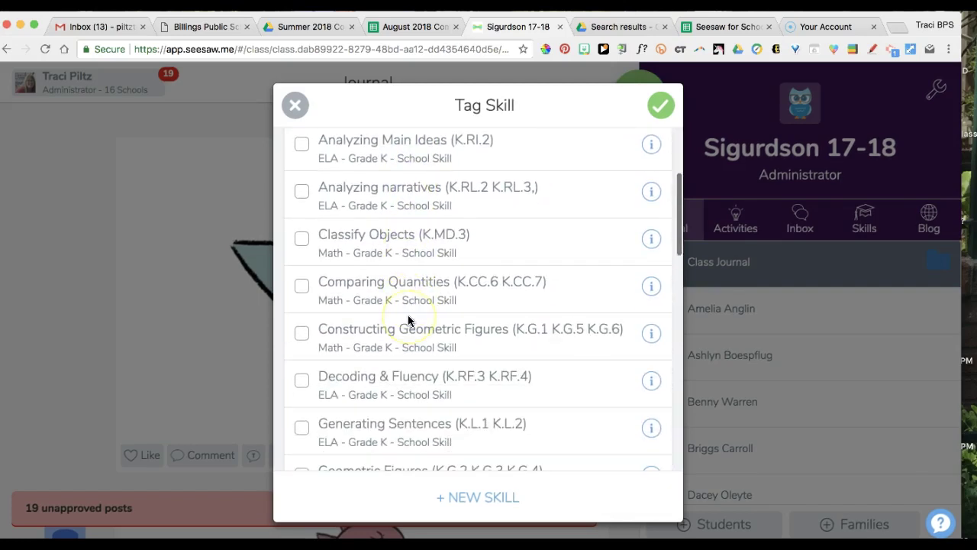
scroll(408, 321, "up", 2)
scroll(408, 320, "up", 1)
Step: Search skills for 'analyz', check Analyzing narratives, and save the tag on the pigeon post
left_click(327, 154)
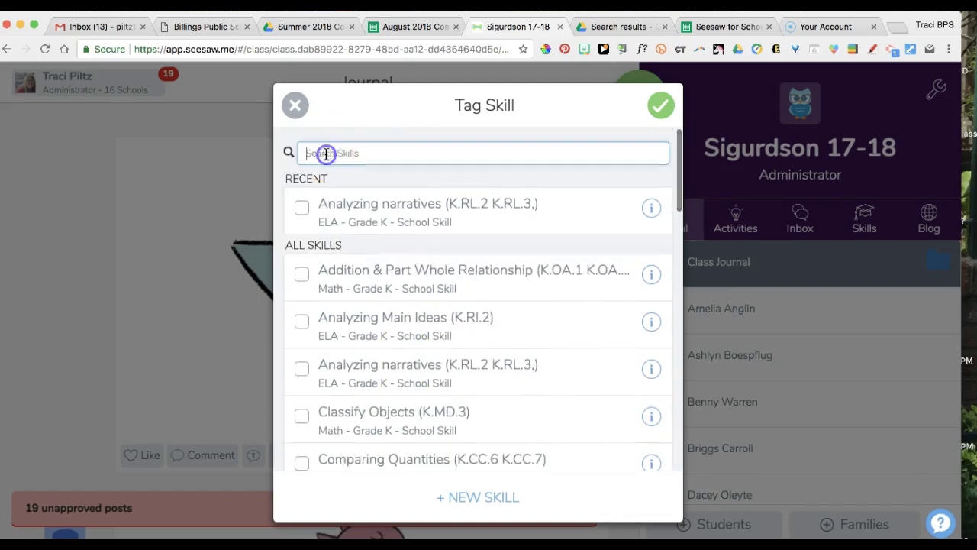
type("analyz")
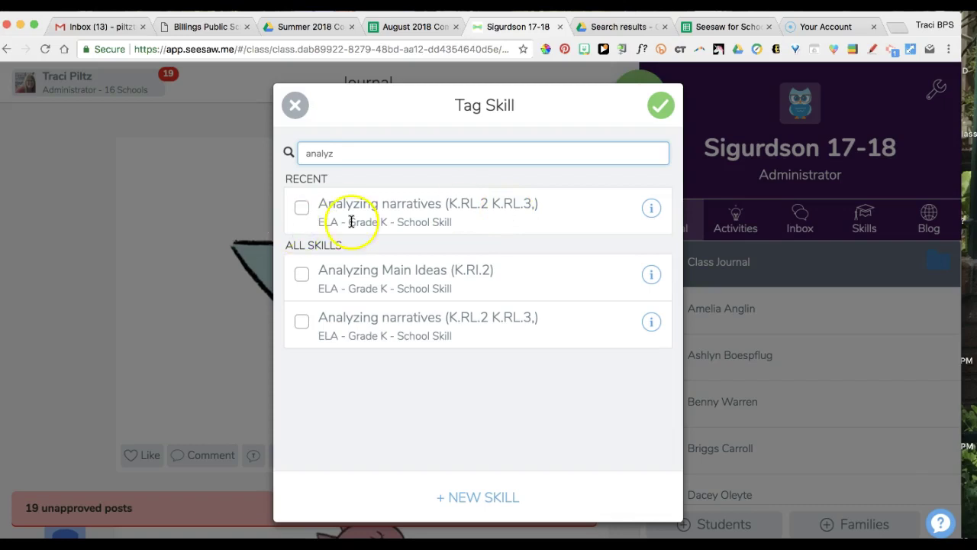
left_click(300, 207)
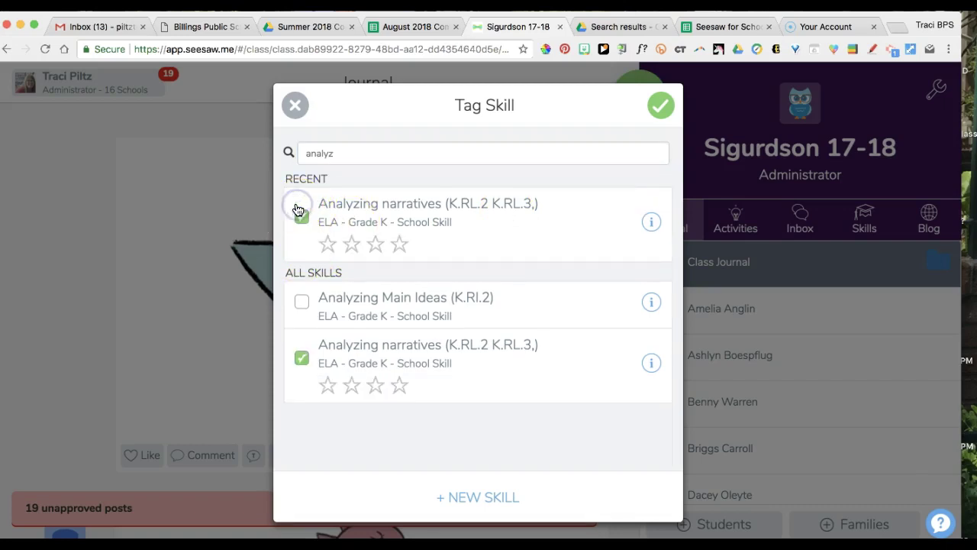
left_click(660, 106)
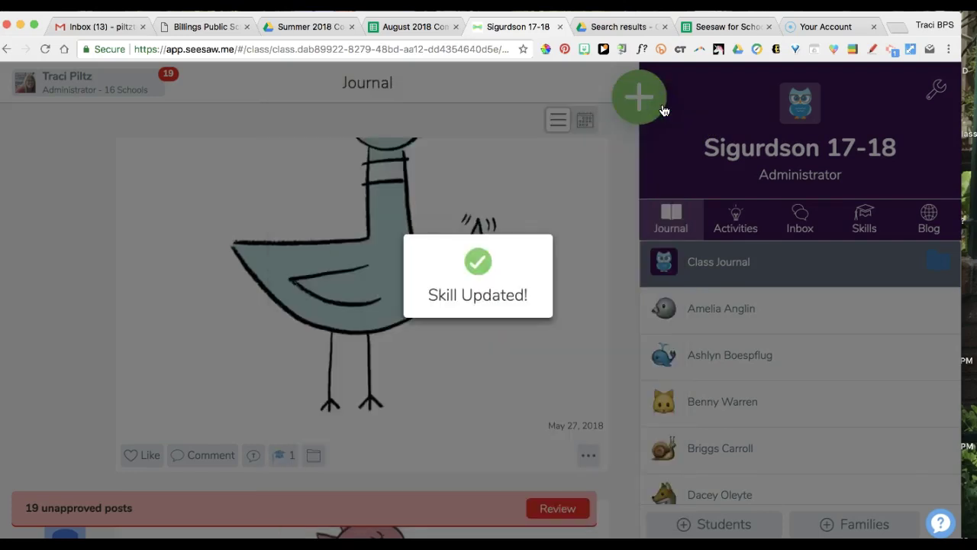
left_click(316, 395)
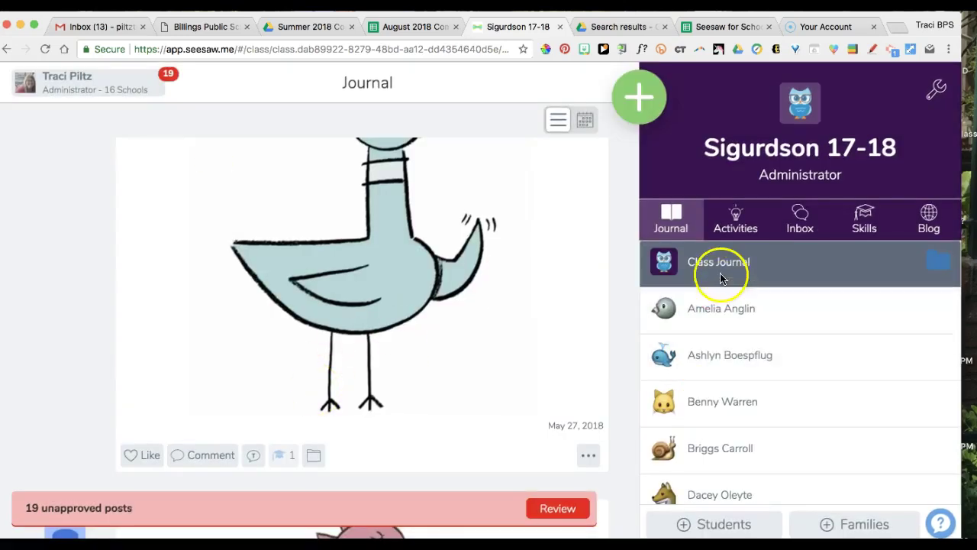
Step: Open the class Skills grid and scroll through each student's Analyzing narratives count
left_click(841, 237)
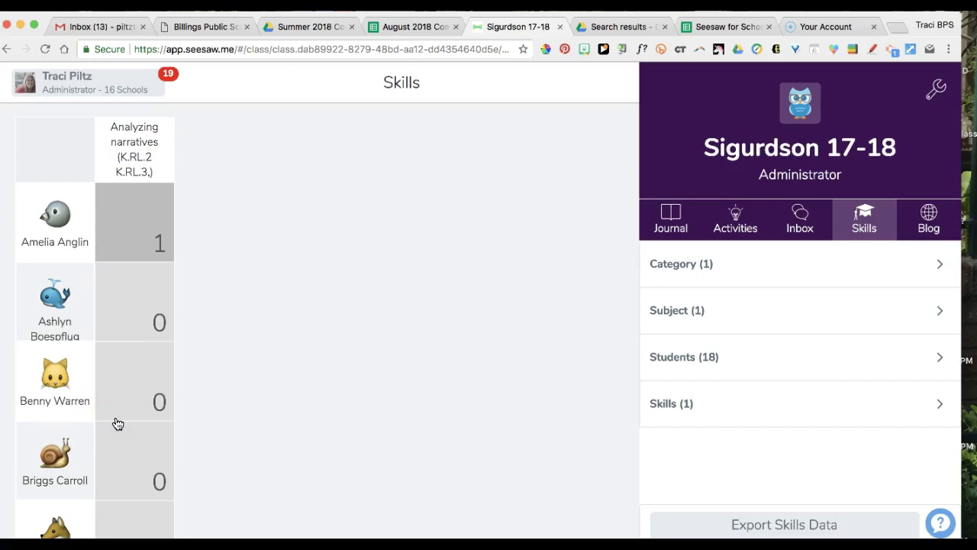
scroll(142, 273, "down", 3)
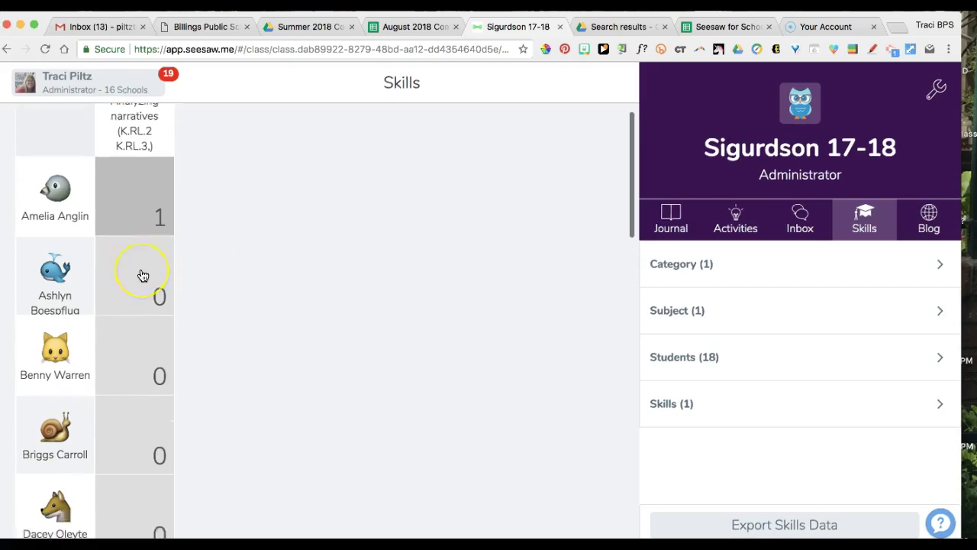
scroll(142, 272, "up", 3)
scroll(142, 275, "down", 2)
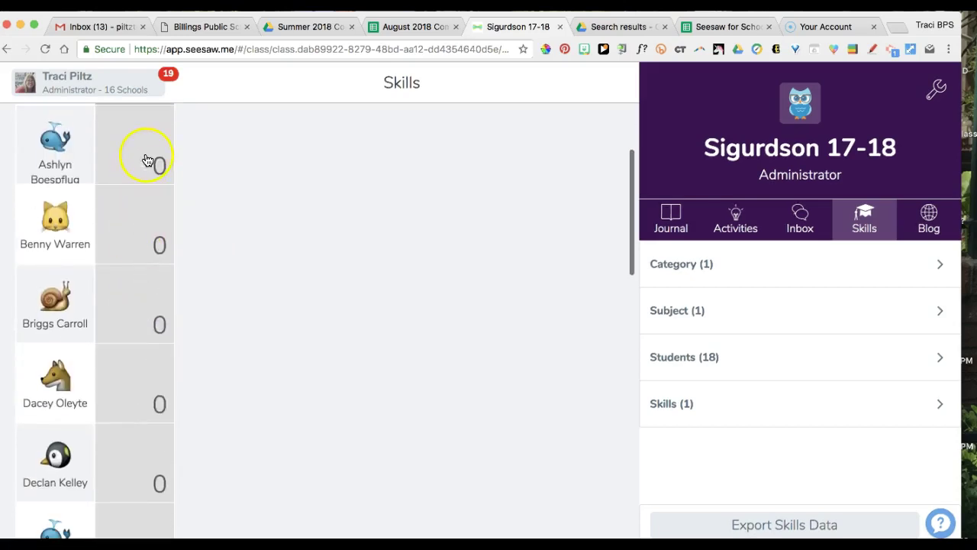
scroll(139, 455, "down", 1)
scroll(139, 455, "down", 1)
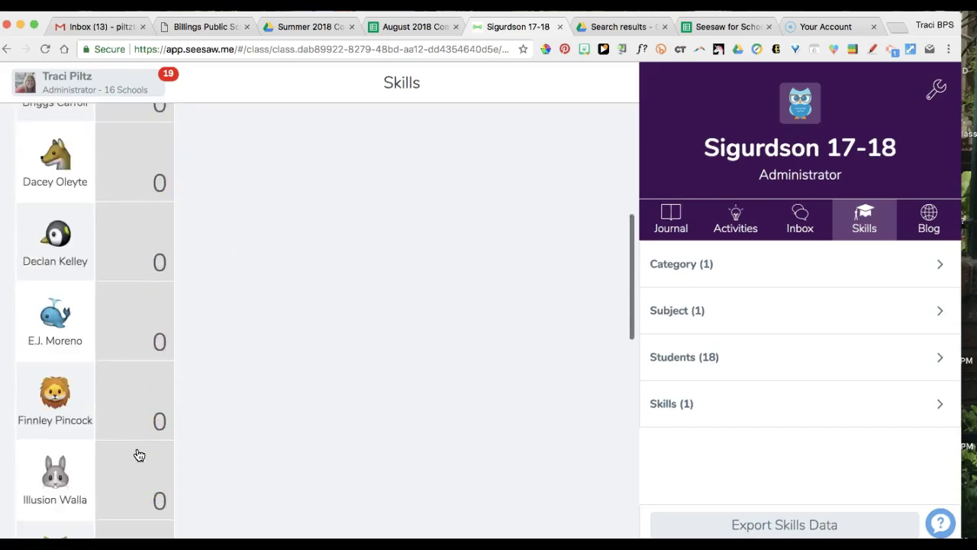
scroll(139, 455, "down", 2)
scroll(139, 455, "down", 1)
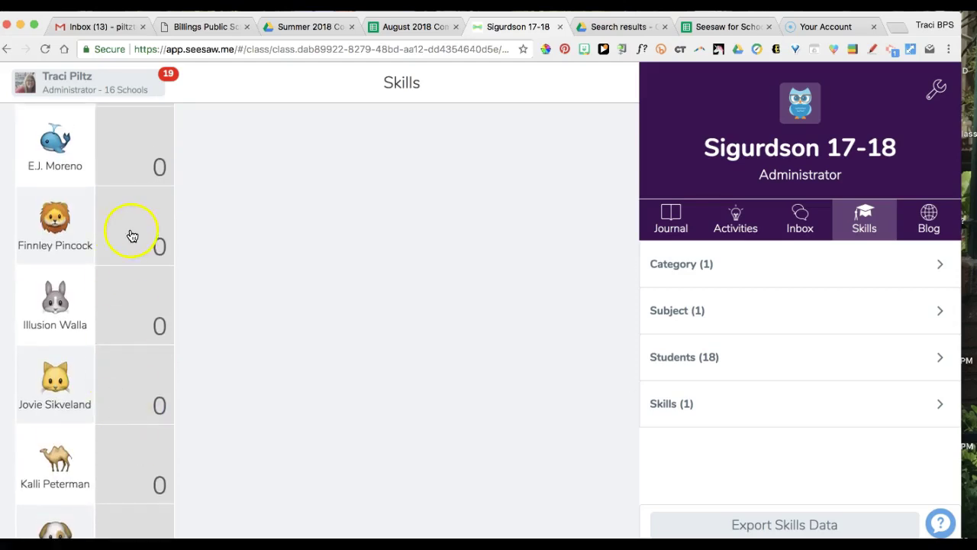
scroll(131, 234, "up", 4)
scroll(133, 236, "up", 3)
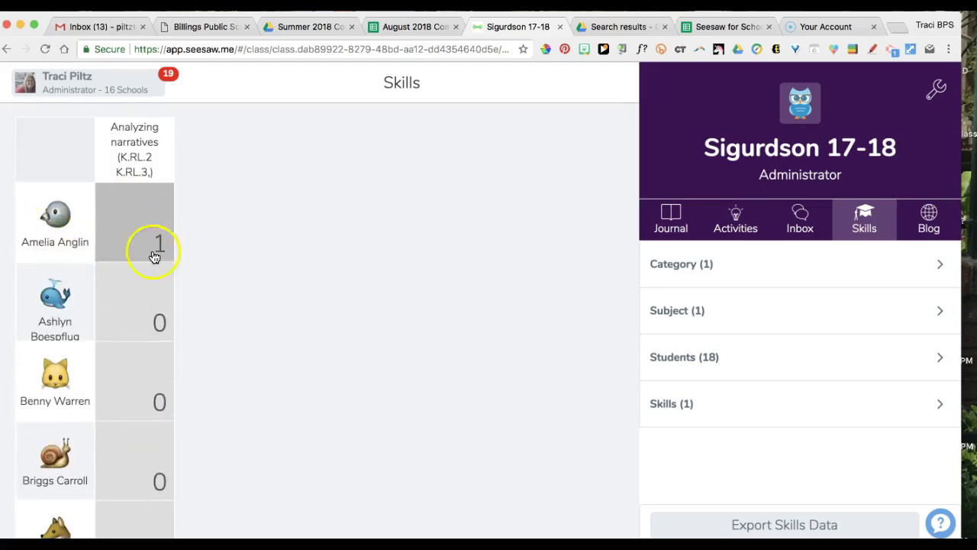
Step: Open the first student's post filed under Analyzing narratives
left_click(148, 252)
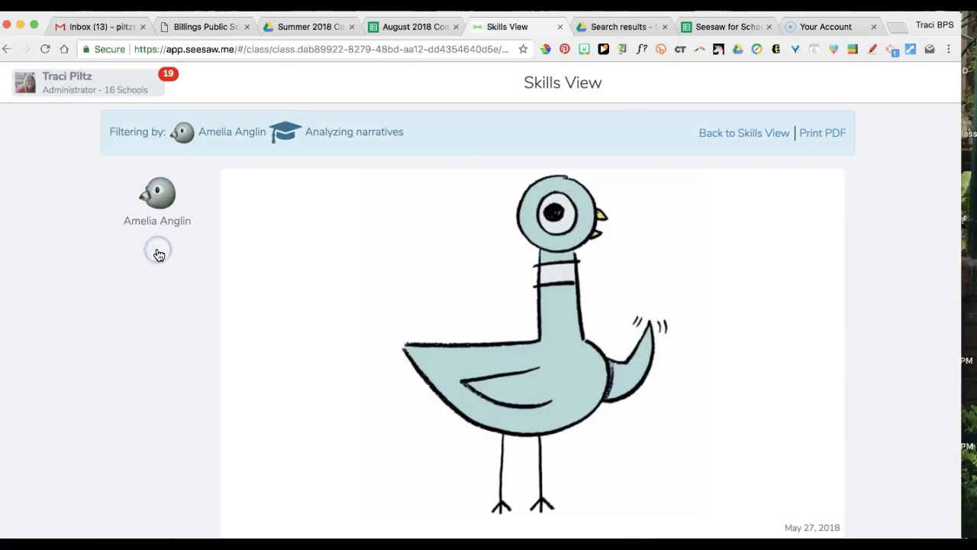
scroll(547, 349, "down", 2)
scroll(548, 349, "down", 1)
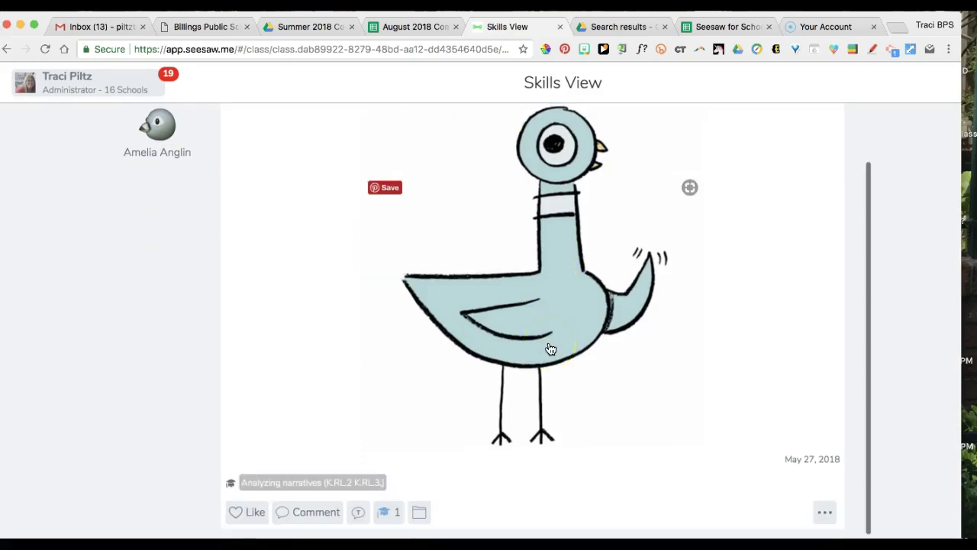
scroll(550, 348, "down", 1)
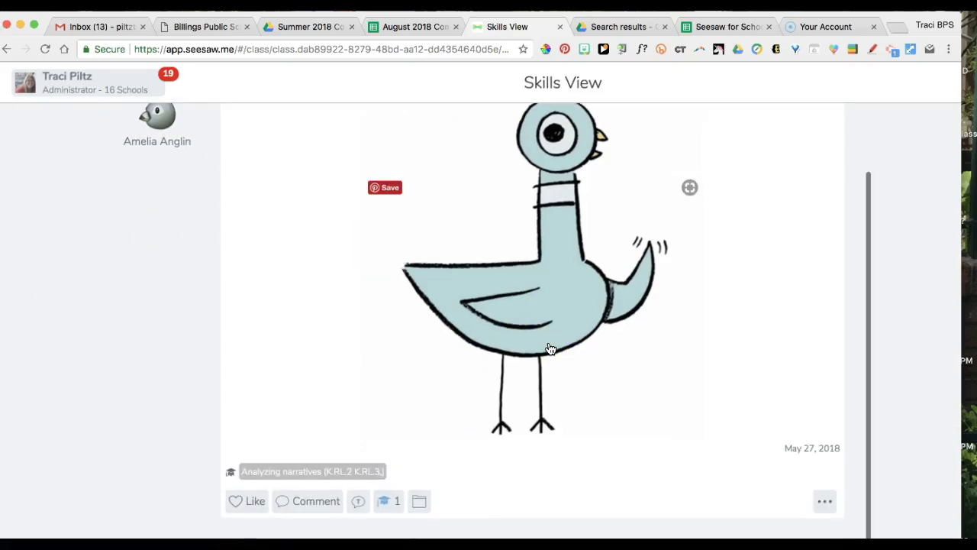
Step: Rate the post's Analyzing narratives skill four stars and save the score
left_click(384, 501)
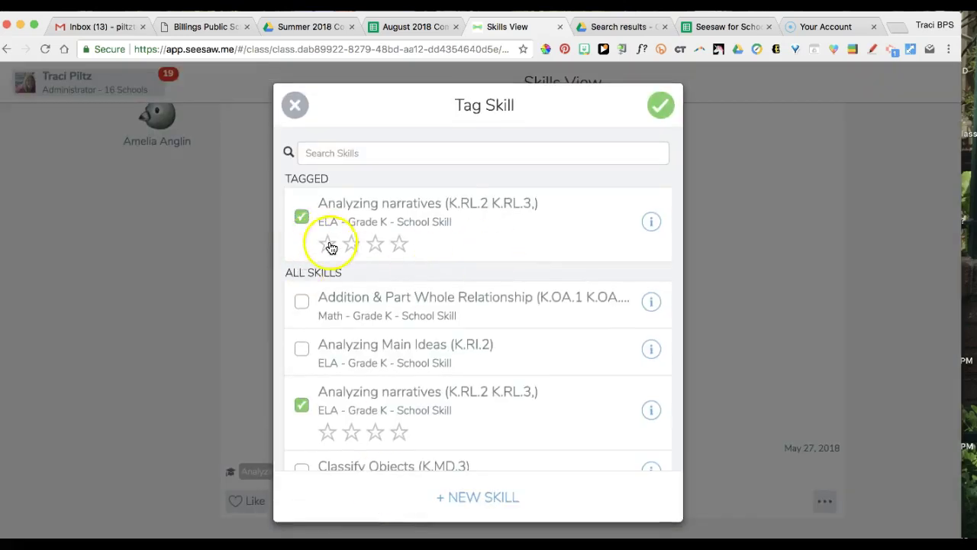
left_click(329, 242)
left_click(351, 245)
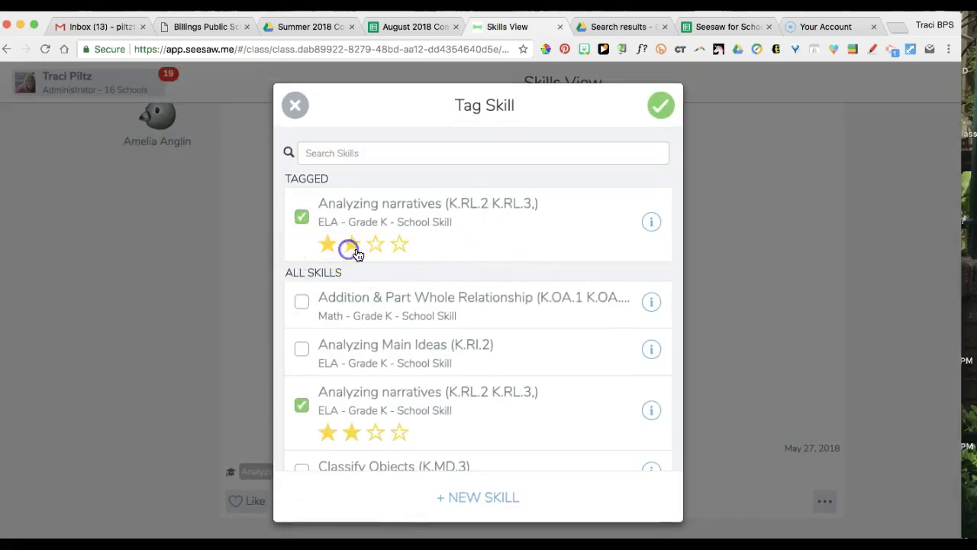
left_click(399, 244)
left_click(661, 106)
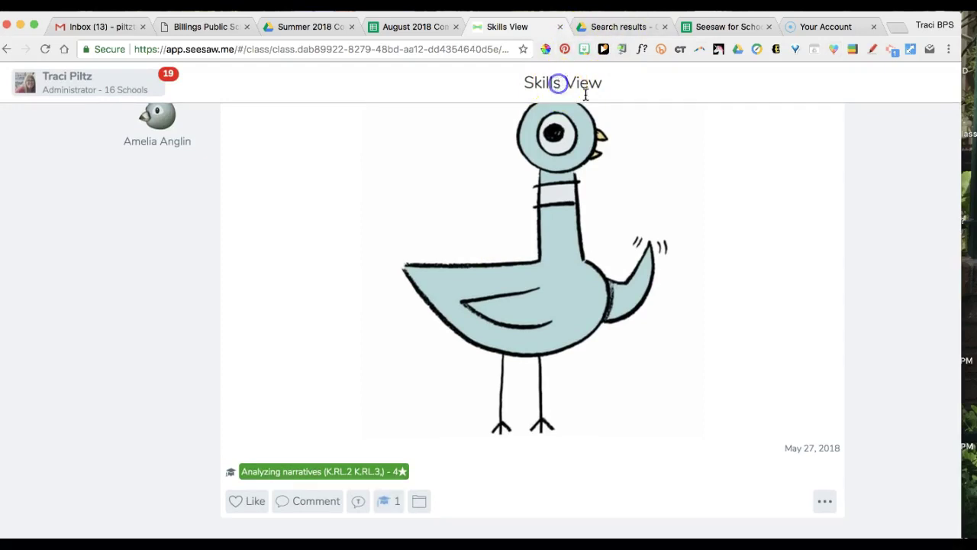
scroll(465, 304, "up", 2)
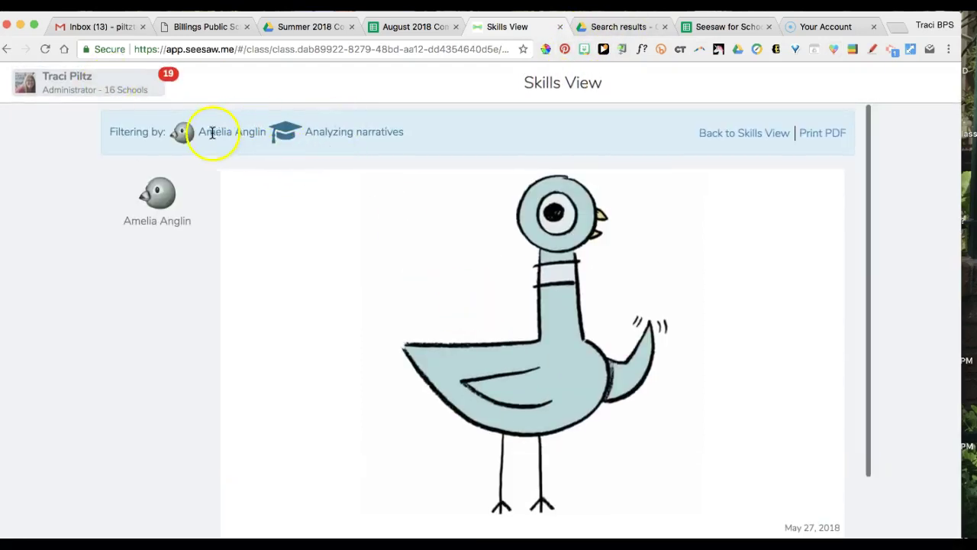
Step: Return to the Skills grid and reload it so the scored Analyzing narratives cell shows green
left_click(713, 136)
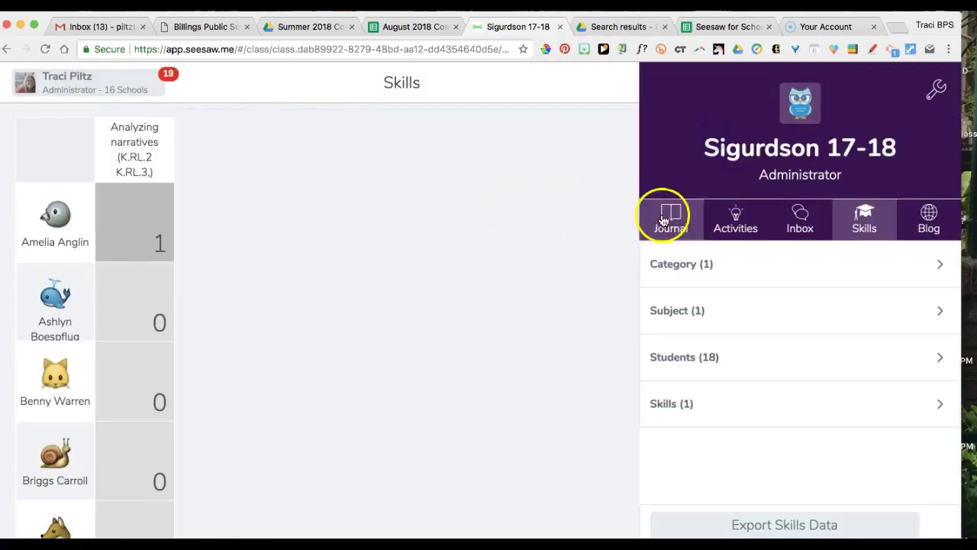
left_click(45, 49)
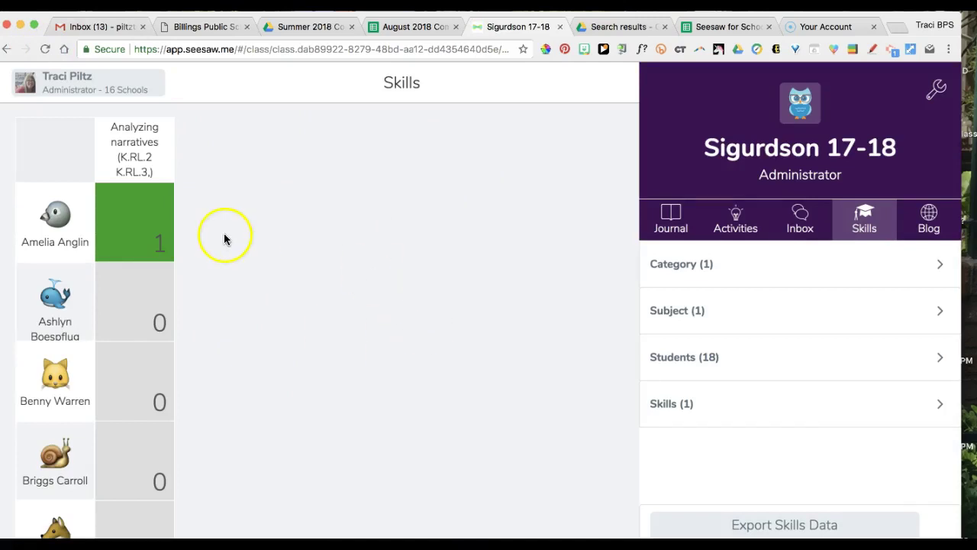
left_click(132, 204)
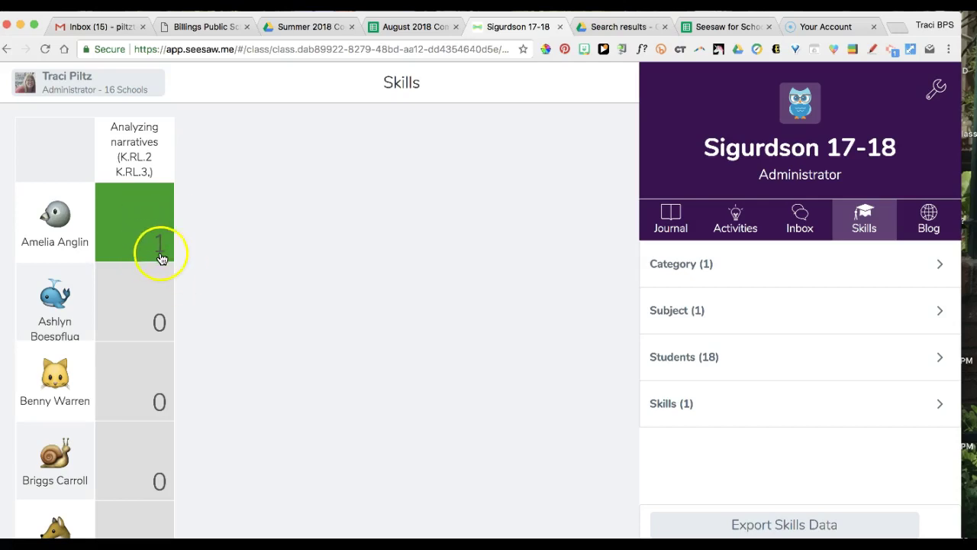
scroll(142, 309, "down", 1)
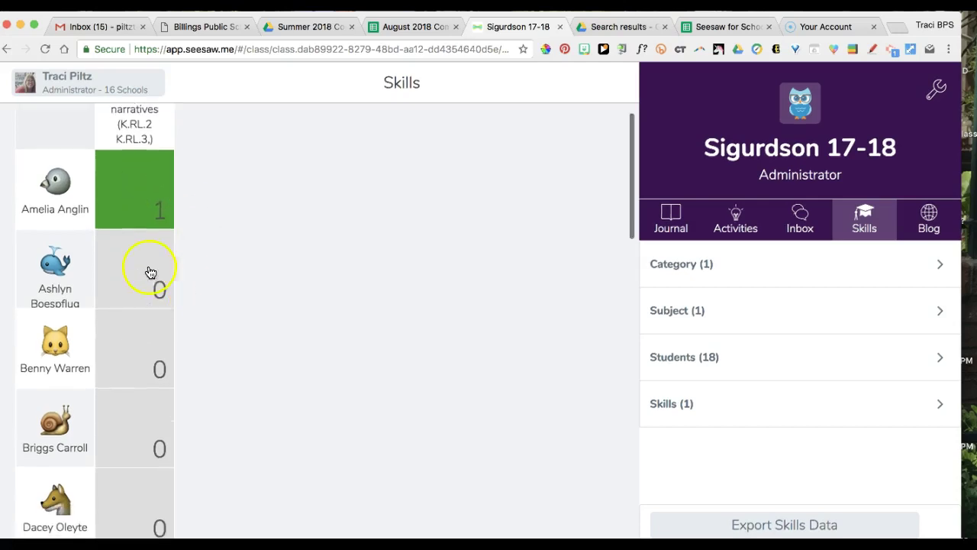
scroll(142, 418, "up", 1)
scroll(137, 374, "down", 2)
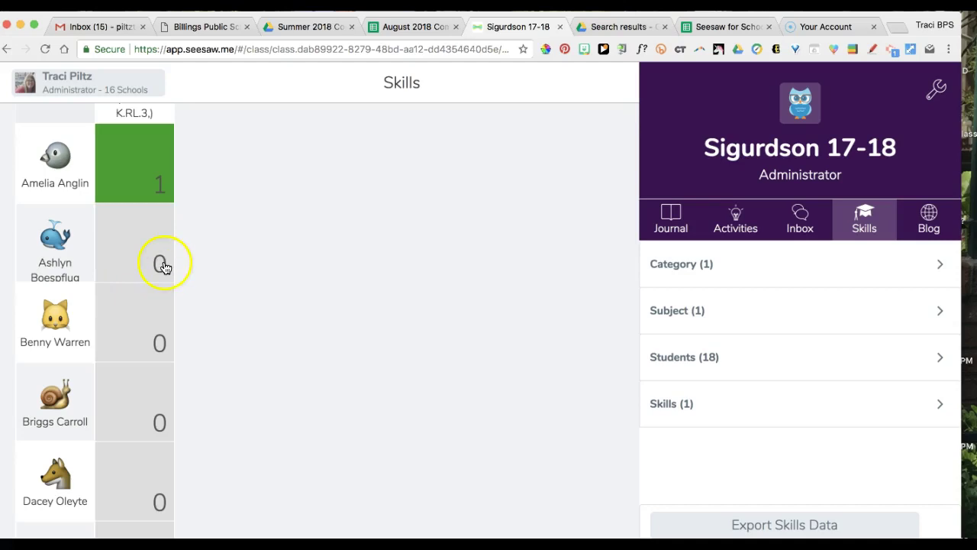